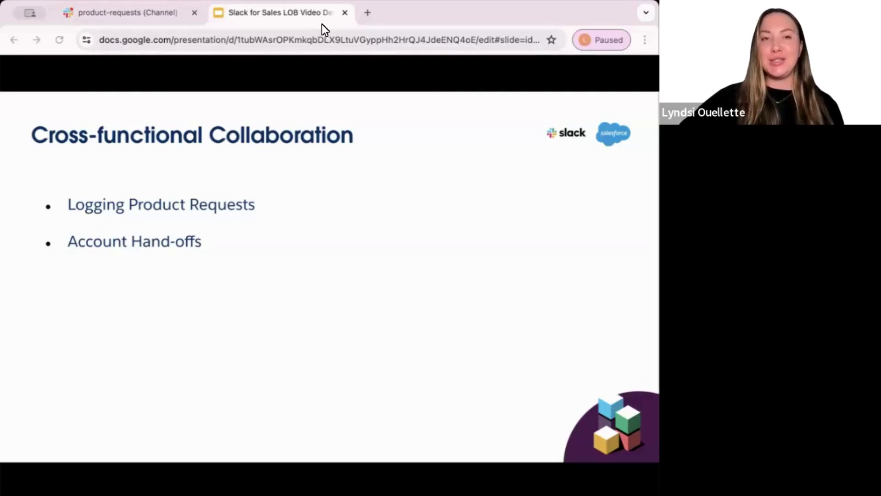
# - Close the presentation and scroll the #product-requests canvas to 'How can I log a feature request?'
pyautogui.click(345, 13)
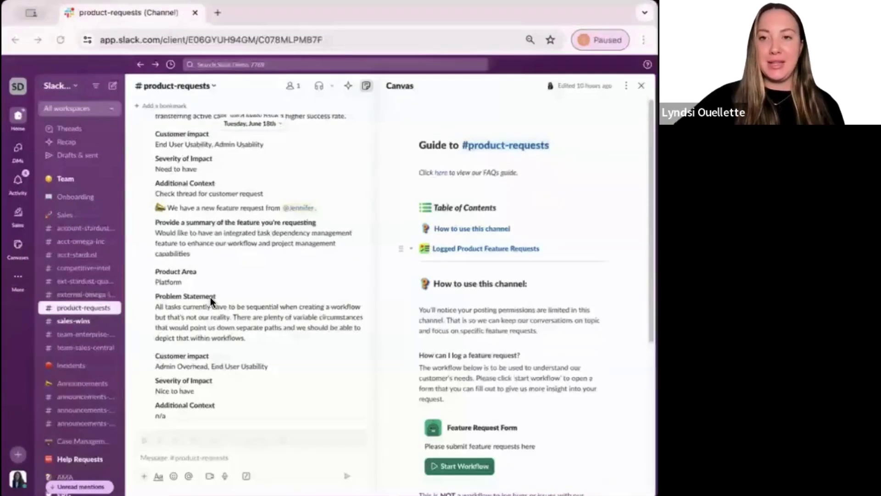
pyautogui.scroll(3, 205, 254)
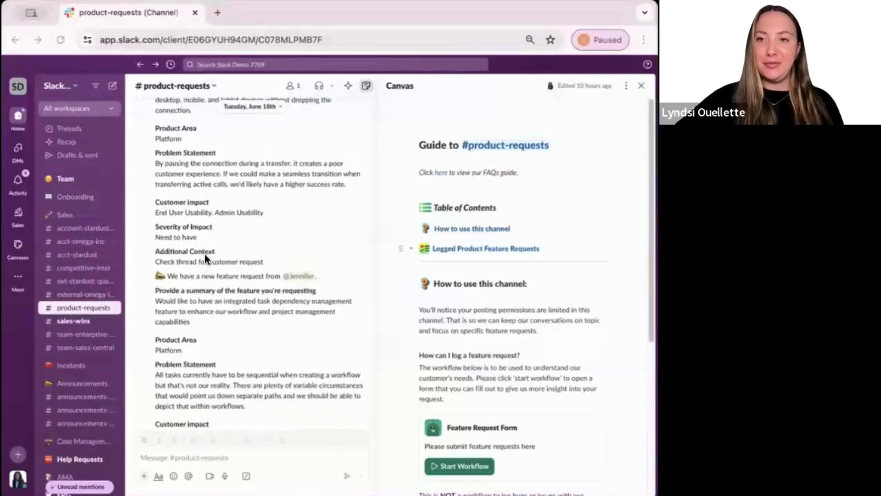
pyautogui.scroll(-3, 205, 255)
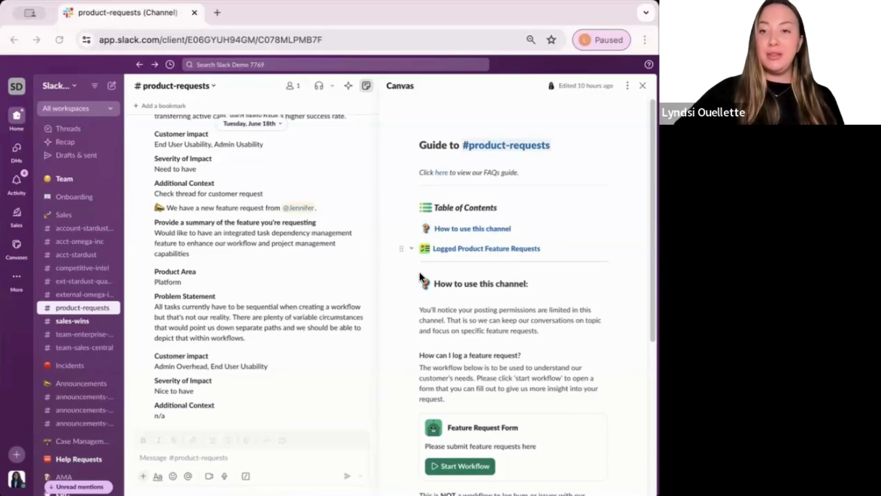
pyautogui.scroll(-3, 420, 271)
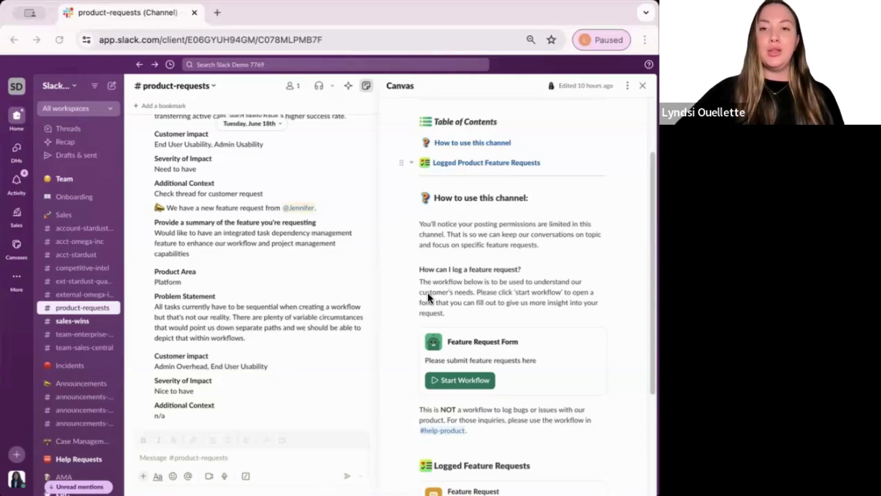
pyautogui.scroll(-1, 427, 294)
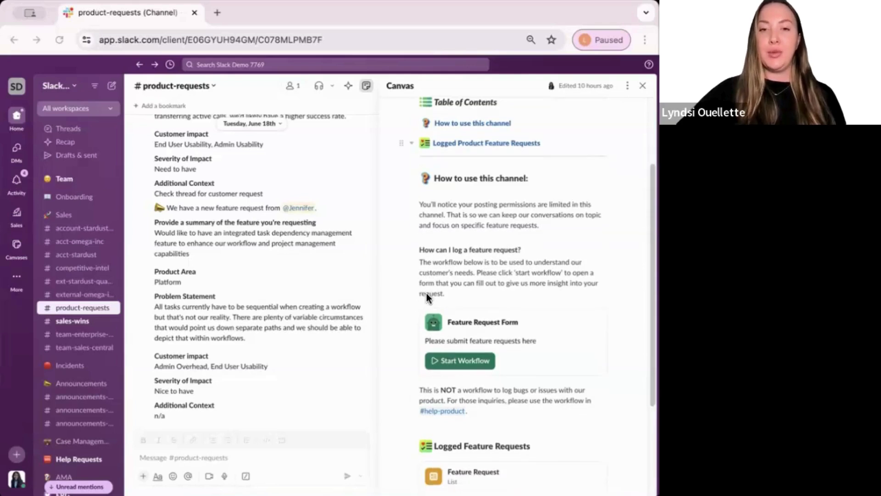
# - Start the Feature Request workflow, paste the whiteboard summary, and set Product Area to Platform
pyautogui.click(476, 363)
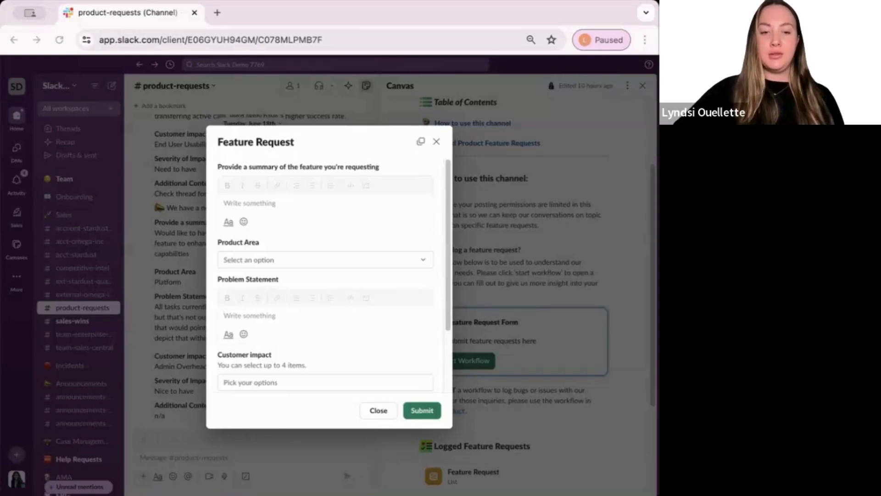
pyautogui.click(323, 207)
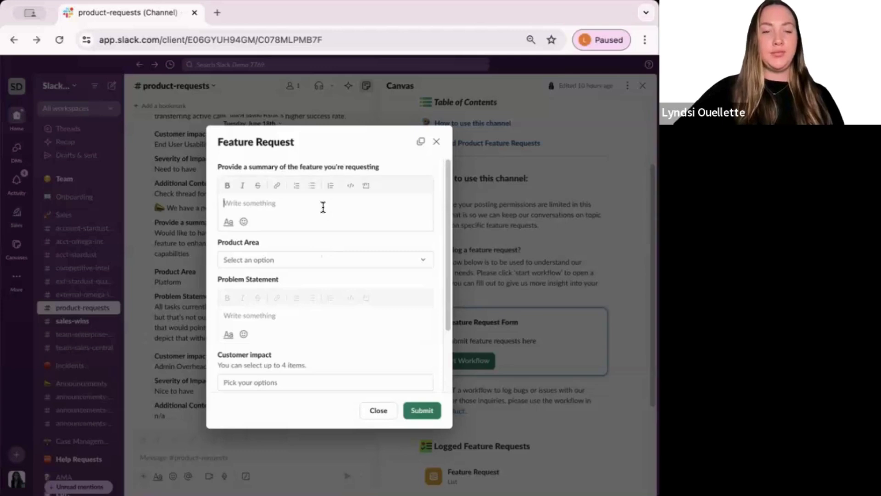
pyautogui.write('Implement a real-time collaborative whiteboard feature that allows multiple users to draw, write, and brainstorm simultaneously on a shared virtual canvas.')
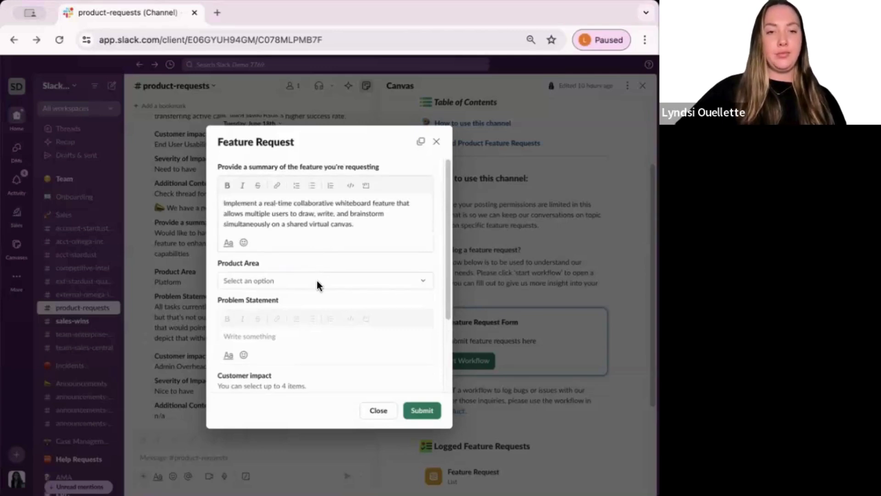
pyautogui.click(317, 282)
pyautogui.click(316, 301)
pyautogui.scroll(-2, 347, 327)
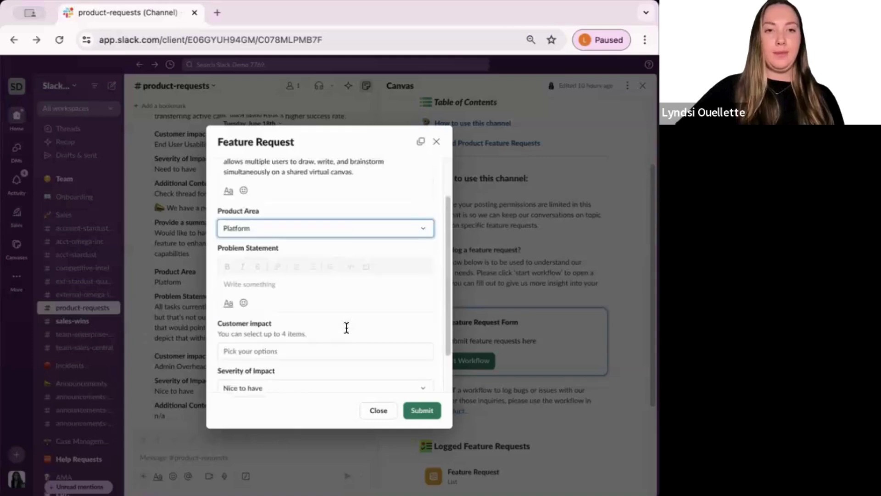
pyautogui.scroll(-2, 347, 326)
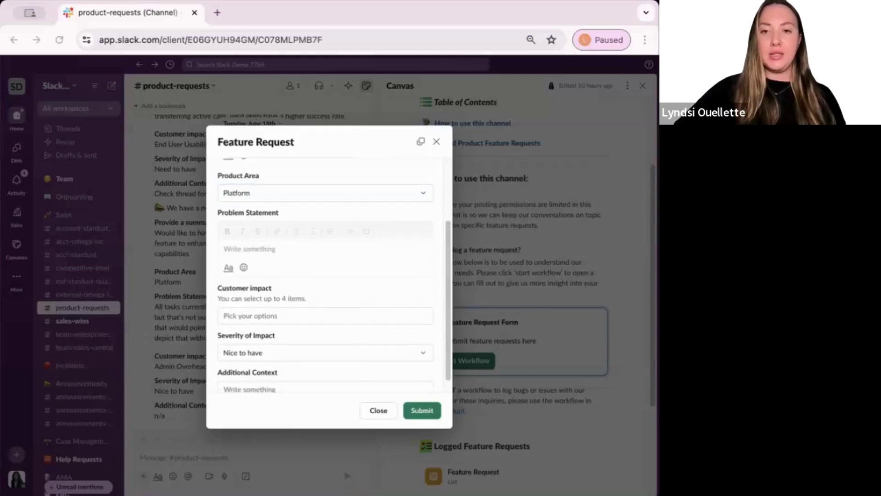
# - Paste the problem statement and choose End User Usability as customer impact
pyautogui.click(322, 253)
pyautogui.write('This feature would solve the problem of remote teams struggling to visually brainstorm and collaborate effectively in real-time, thereby enhancing their ability to communicate ideas and strategies dynamically.')
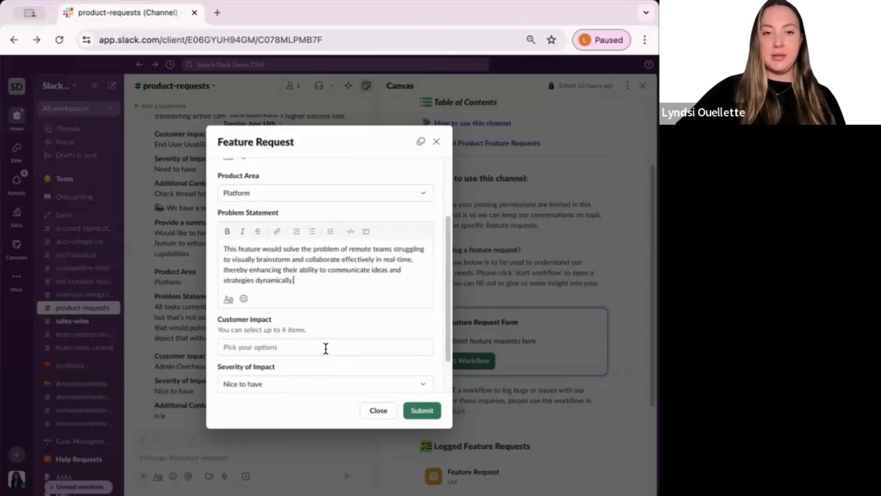
pyautogui.click(325, 350)
pyautogui.click(322, 366)
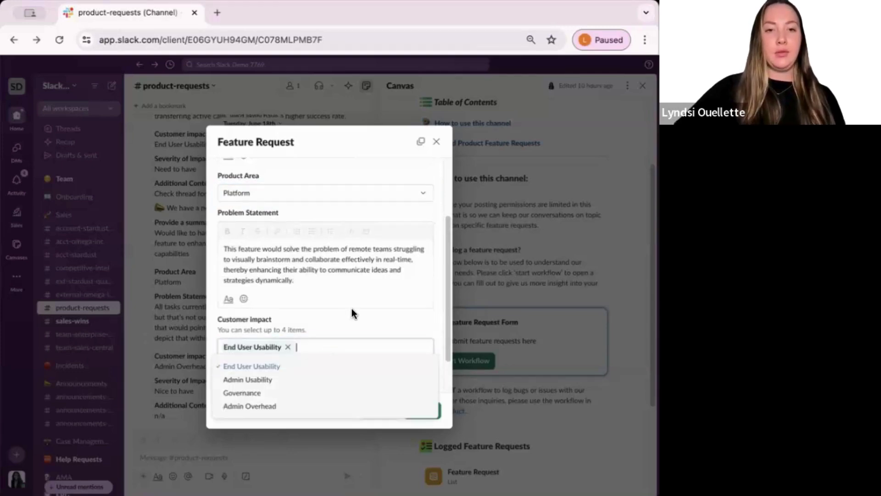
pyautogui.press('Escape')
# - Keep severity at Nice to have, add context 'See thread.', and submit the request
pyautogui.scroll(-2, 354, 311)
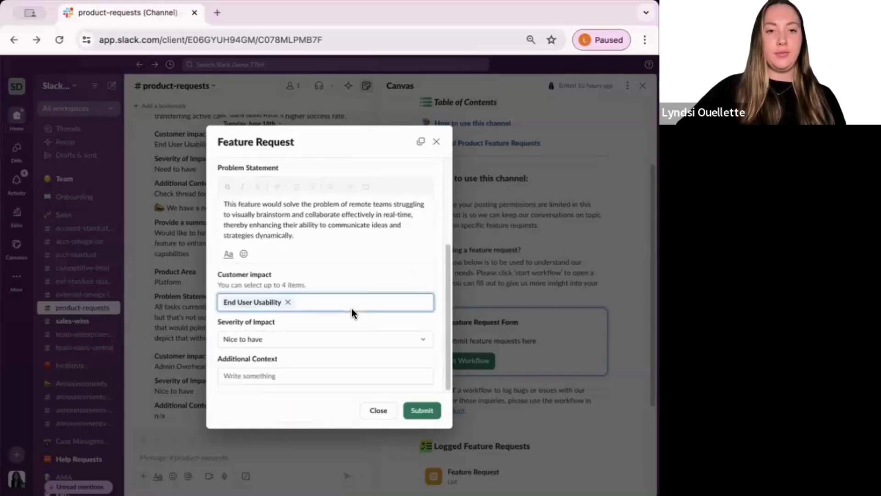
pyautogui.click(332, 343)
pyautogui.press('Return')
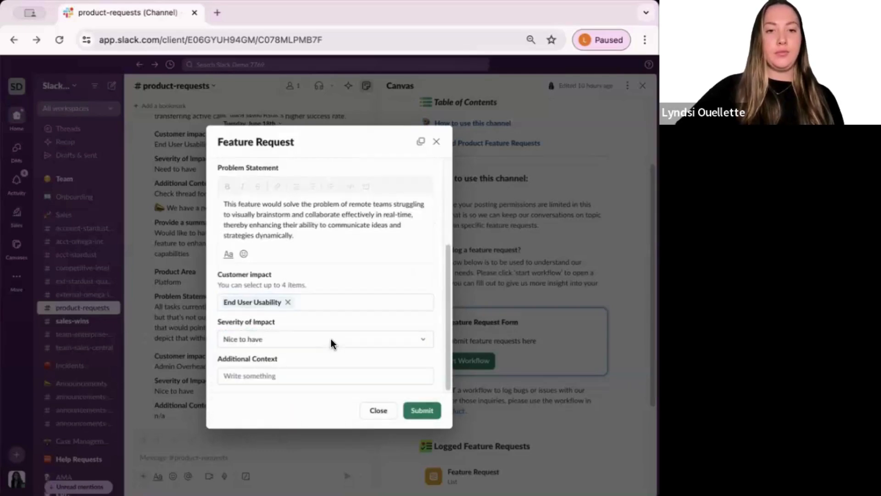
pyautogui.click(340, 379)
pyautogui.write('See thread.')
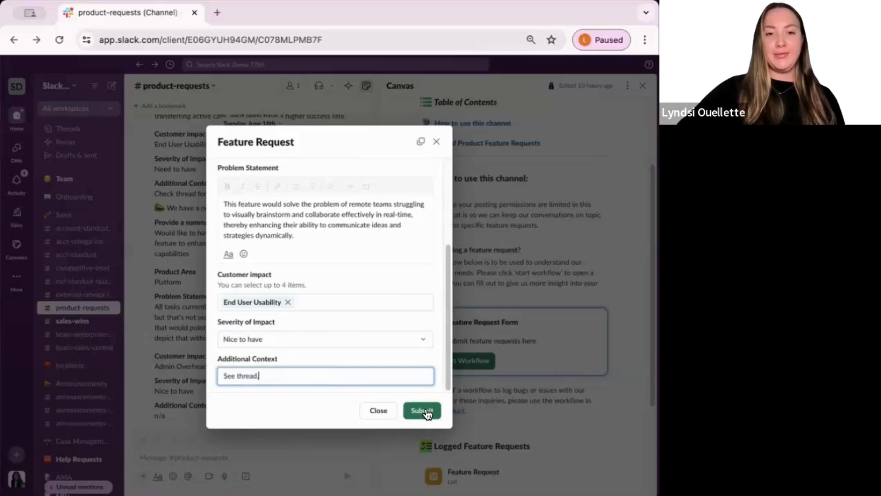
pyautogui.click(425, 410)
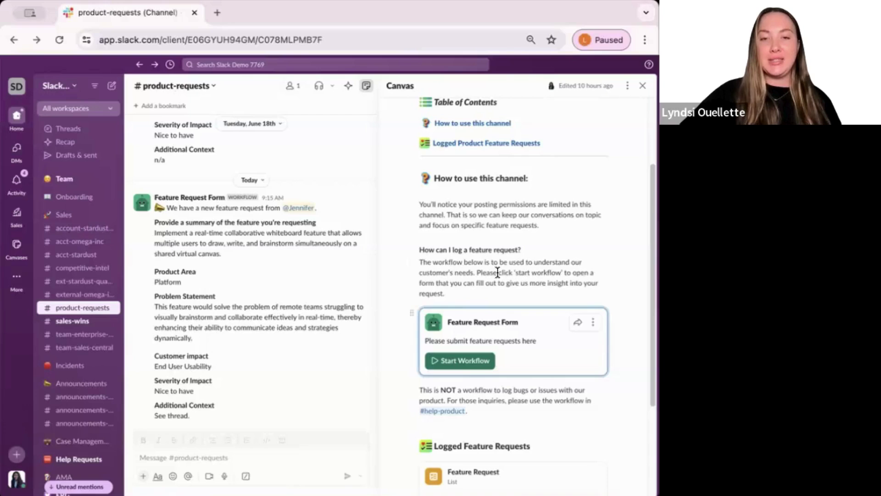
# - Scroll the canvas to Logged Feature Requests and select the Feature Request list card
pyautogui.scroll(-2, 519, 253)
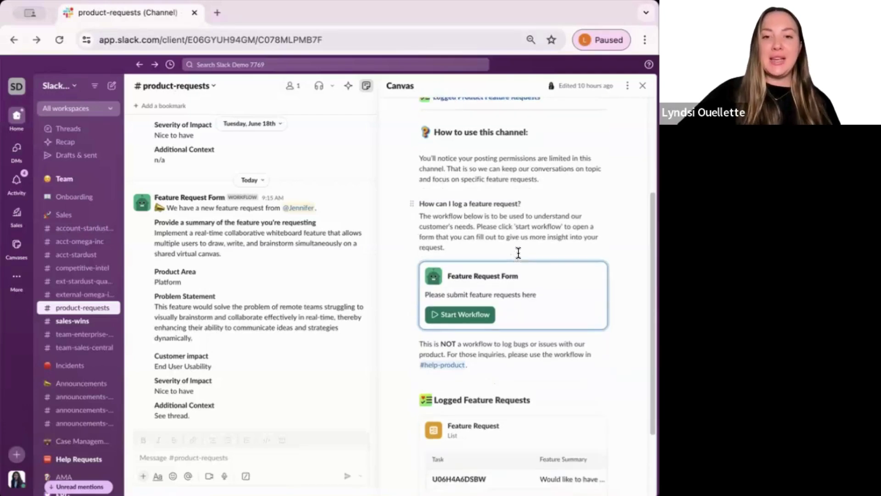
pyautogui.click(520, 429)
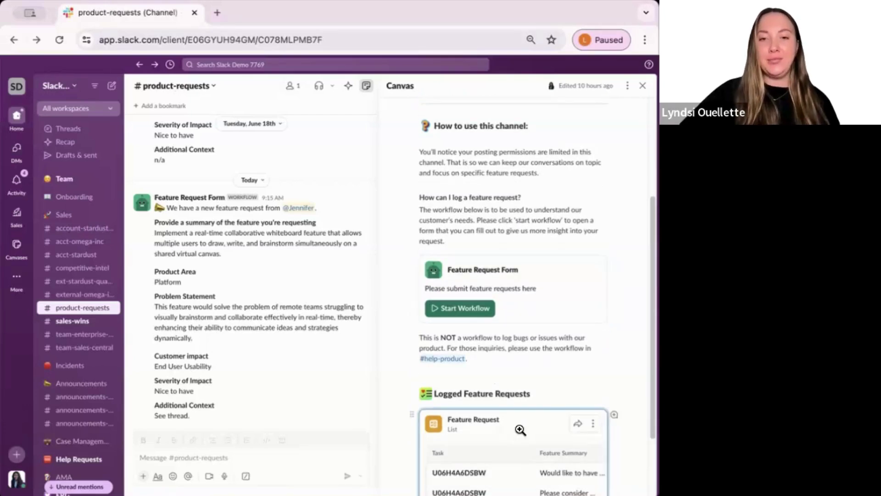
# - Open the Feature Request list full-page and scroll across the whiteboard row's columns
pyautogui.click(492, 428)
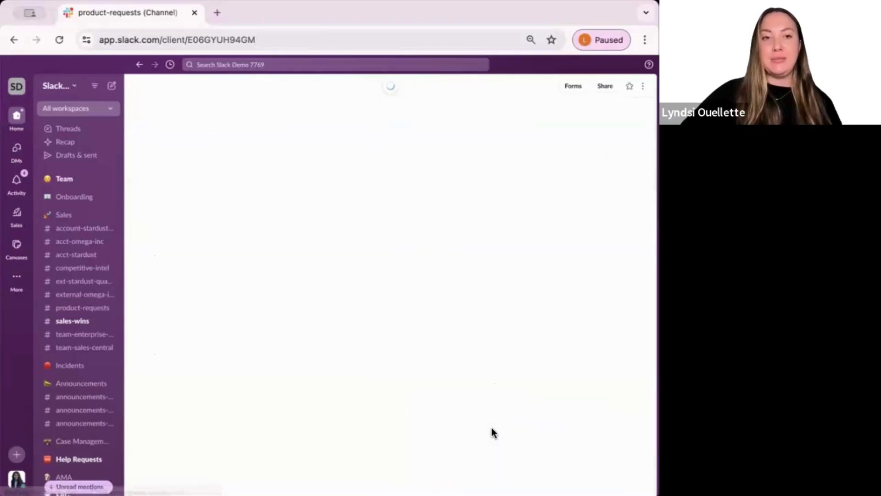
pyautogui.hscroll(5, 366, 260)
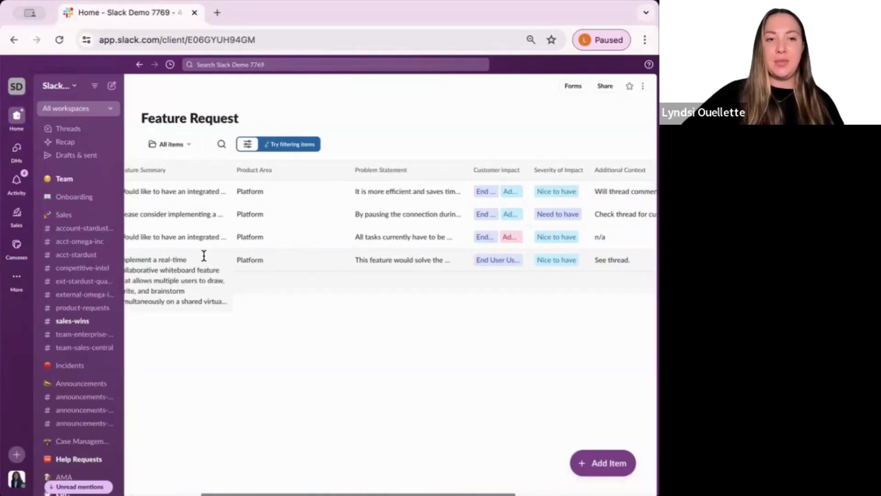
pyautogui.hscroll(-1, 204, 253)
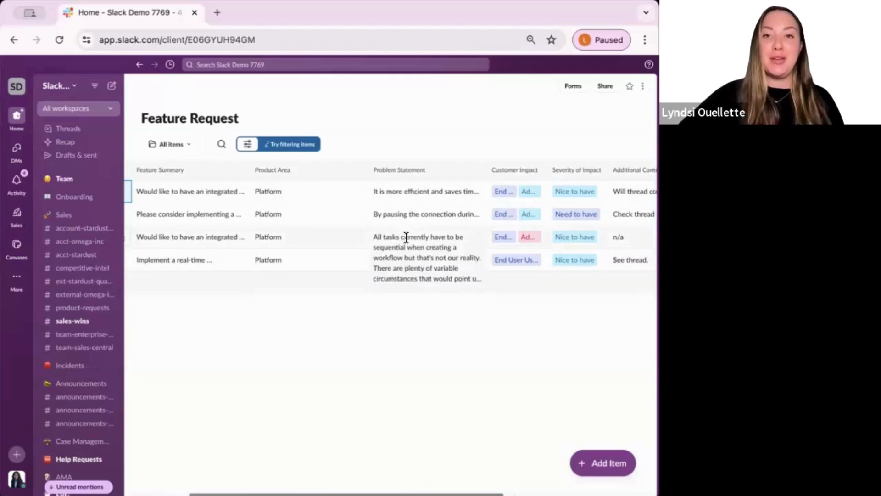
pyautogui.hscroll(3, 406, 237)
pyautogui.hscroll(2, 406, 238)
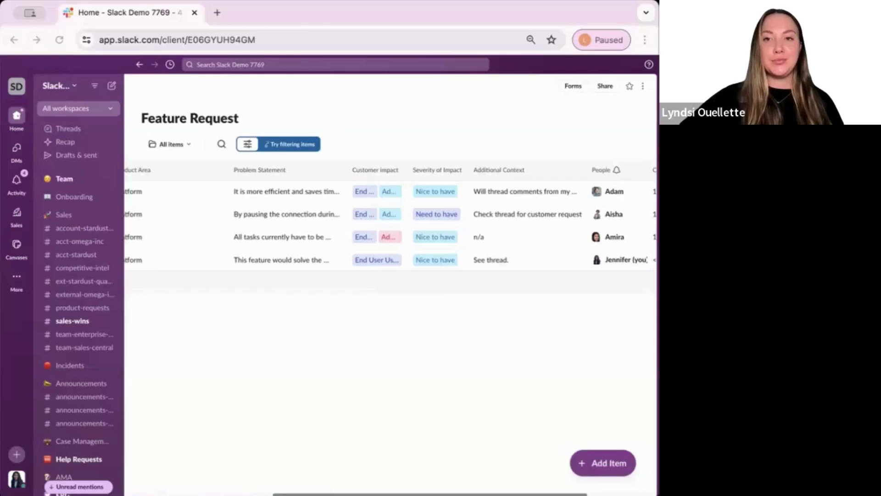
# - Switch to #acct-omega-inc and scroll the Omega Overview canvas down to Open Items and Next Steps
pyautogui.click(79, 242)
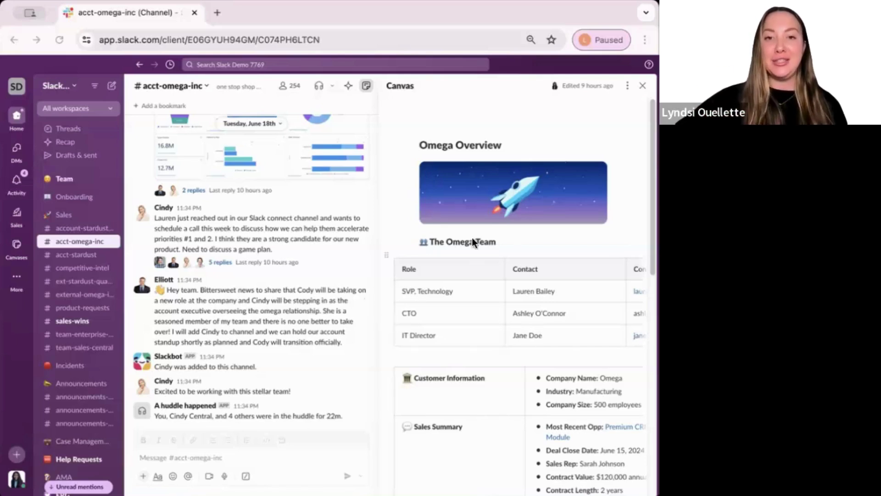
pyautogui.scroll(-3, 447, 209)
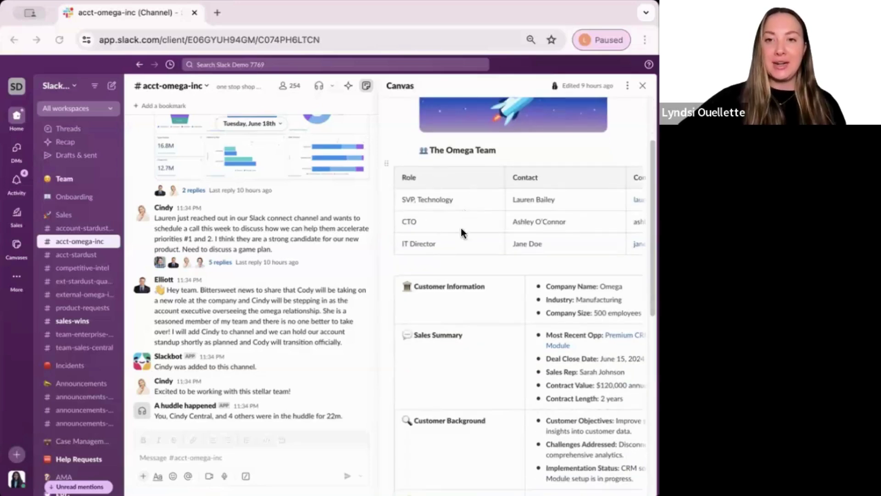
pyautogui.scroll(-2, 471, 178)
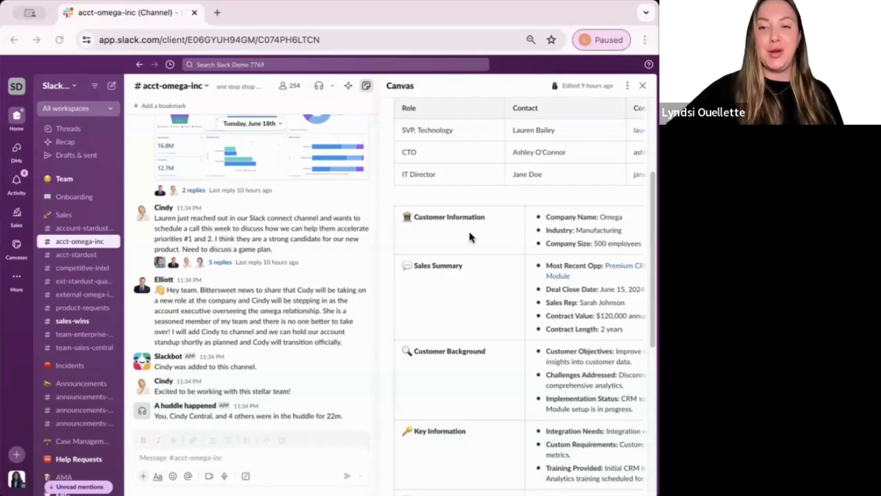
pyautogui.scroll(-2, 469, 233)
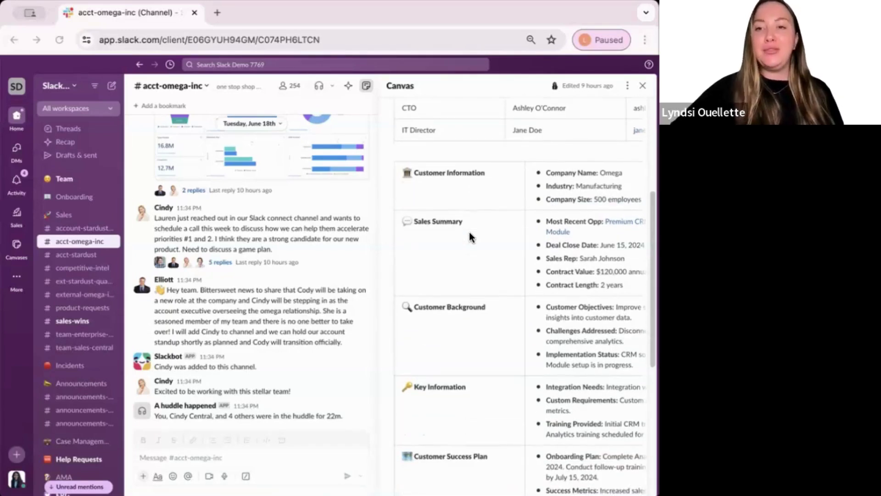
pyautogui.scroll(-1, 469, 232)
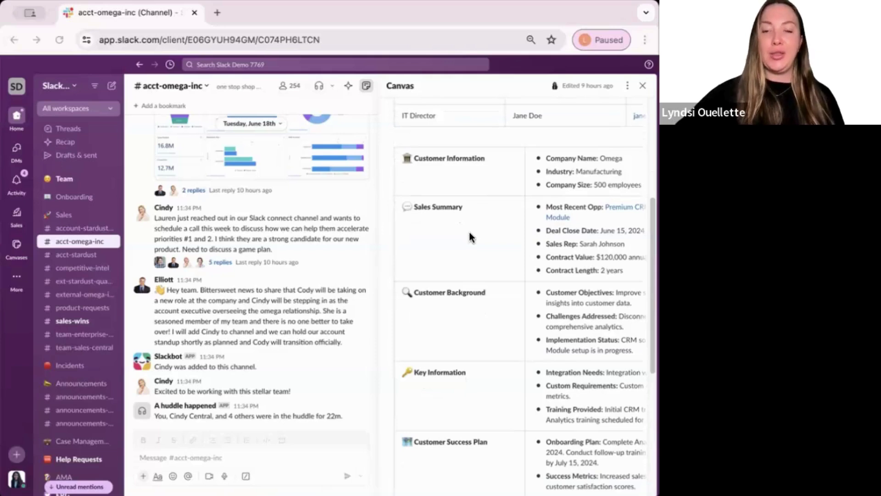
pyautogui.scroll(-2, 439, 301)
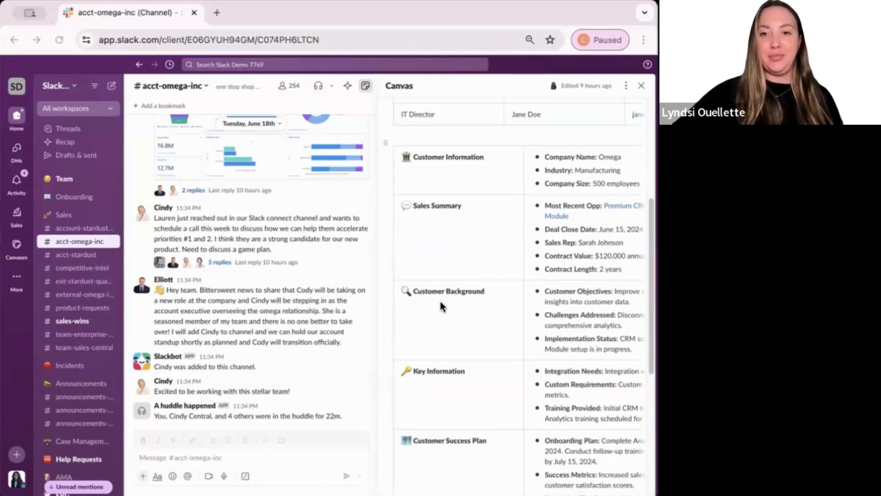
pyautogui.scroll(-1, 439, 305)
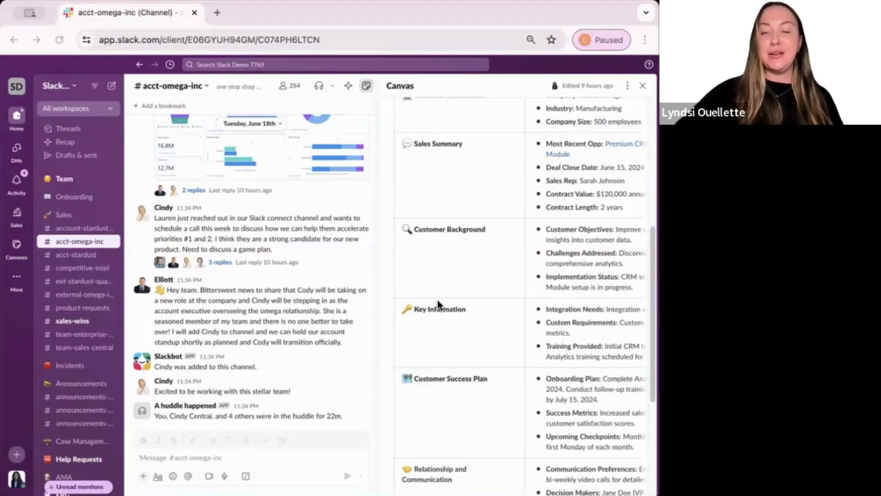
pyautogui.scroll(-3, 437, 303)
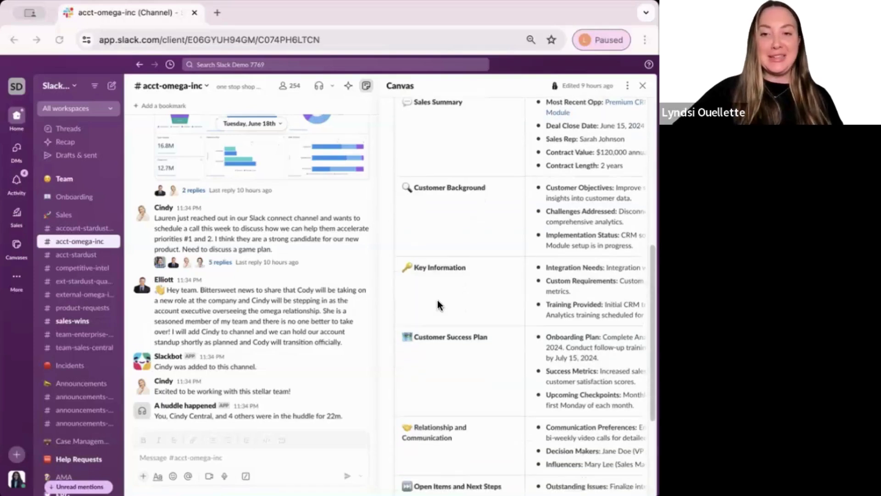